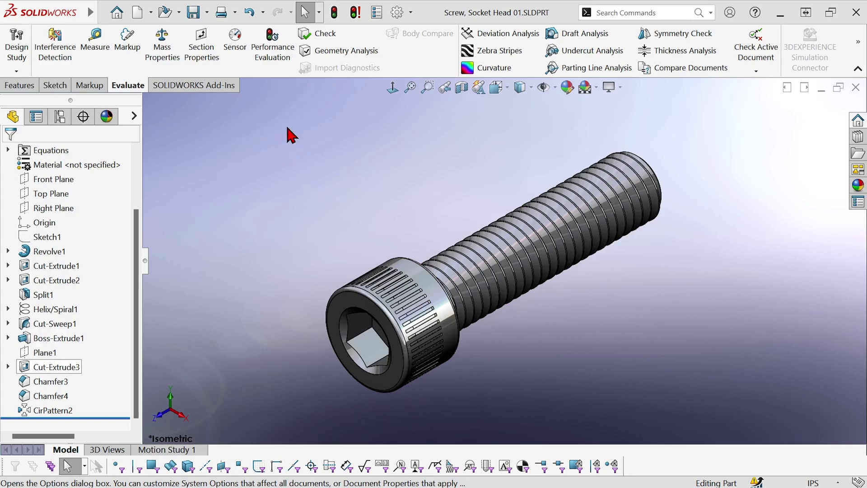
Step: Show the screw's Performance Evaluation (39546 triangles, 0.78 s rebuild) and capture it with Snipping Tool
{"action": "left_click", "coordinate": [271, 57]}
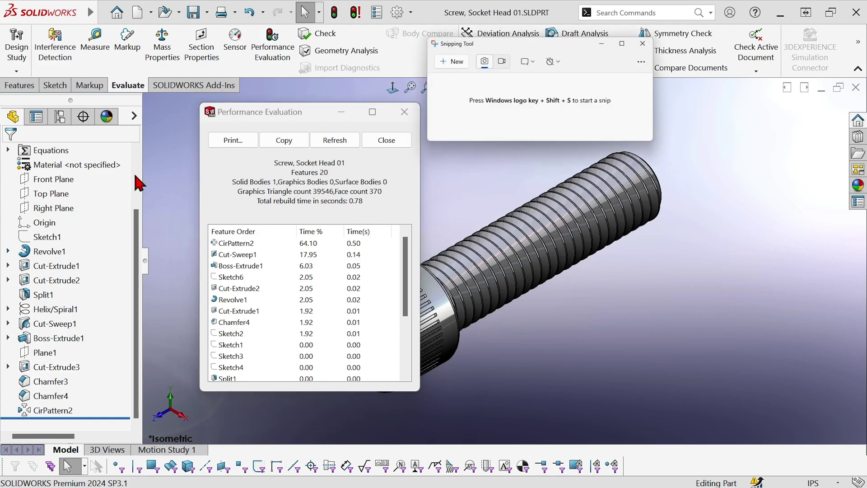
{"action": "left_click", "coordinate": [453, 62]}
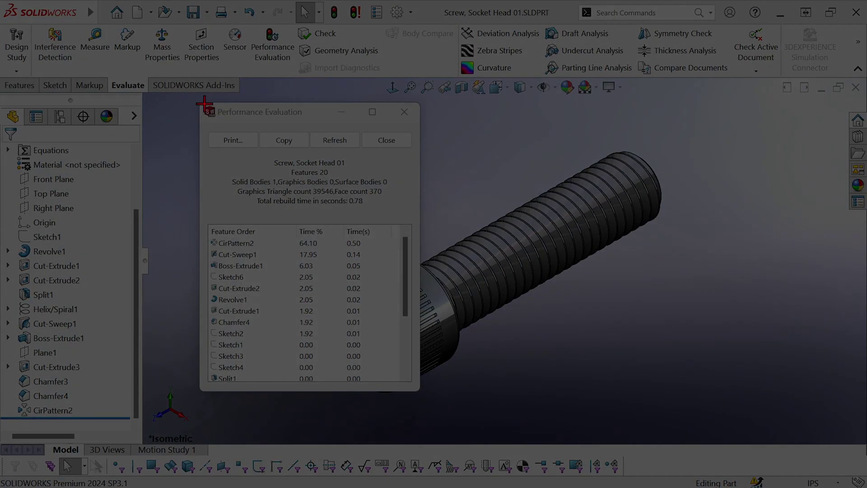
{"action": "left_click_drag", "start_coordinate": [194, 97], "coordinate": [427, 218]}
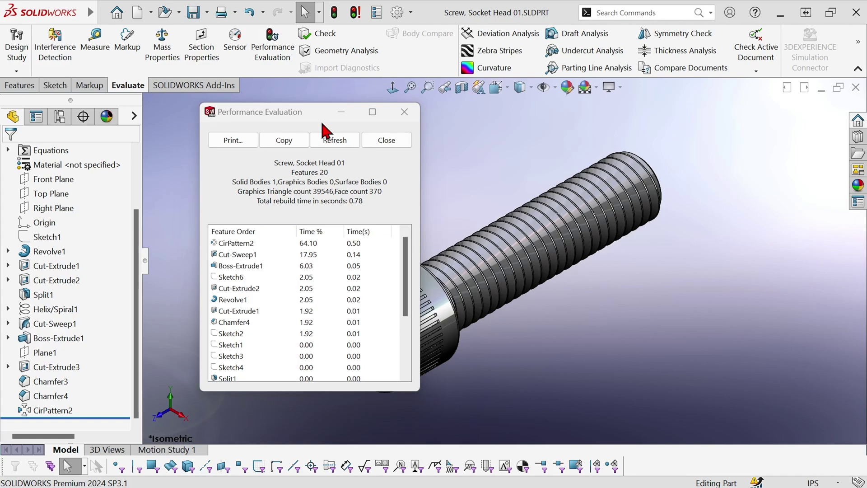
Step: Lower the part's shaded image quality toward Low, giving a 0.00362982in deviation
{"action": "left_click", "coordinate": [395, 141]}
{"action": "left_click", "coordinate": [398, 12]}
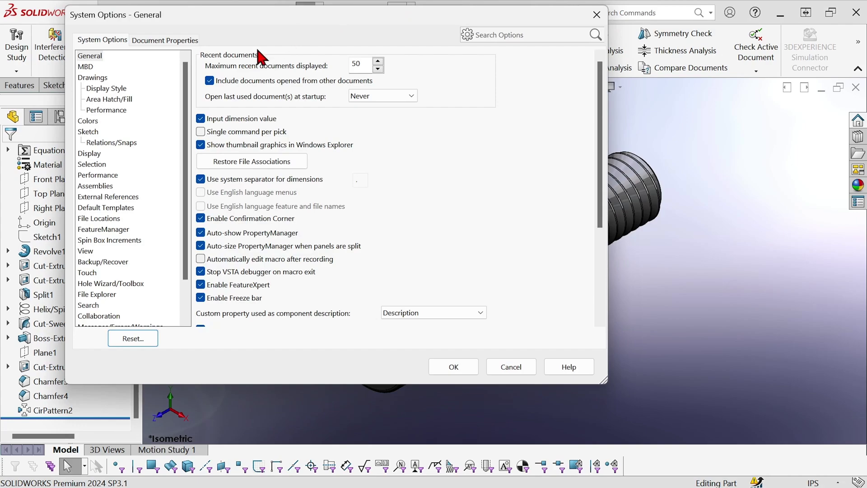
{"action": "left_click", "coordinate": [165, 40]}
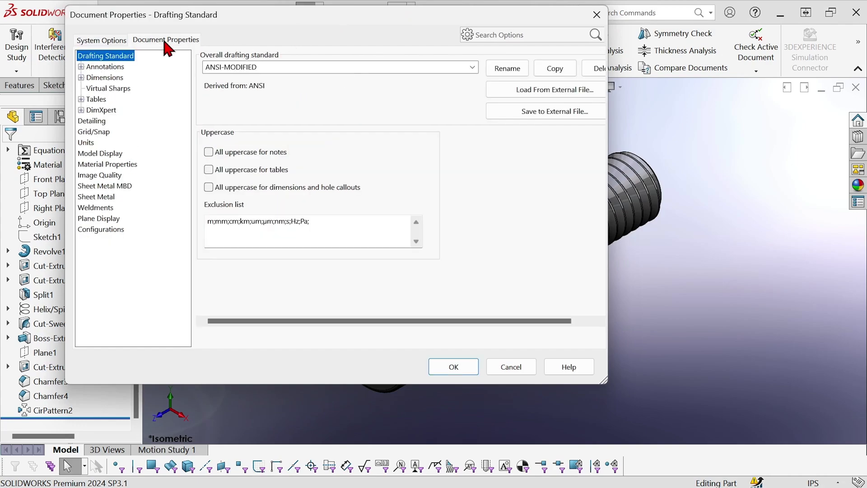
{"action": "left_click", "coordinate": [99, 175]}
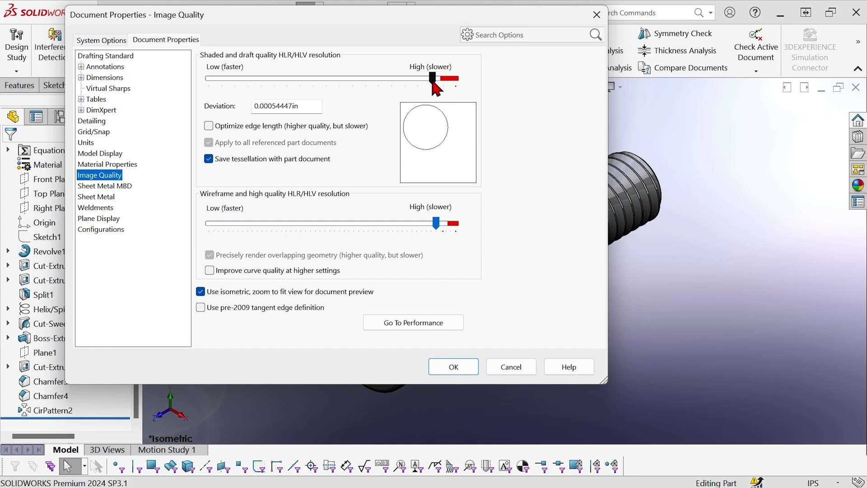
{"action": "left_click_drag", "start_coordinate": [433, 81], "coordinate": [235, 87]}
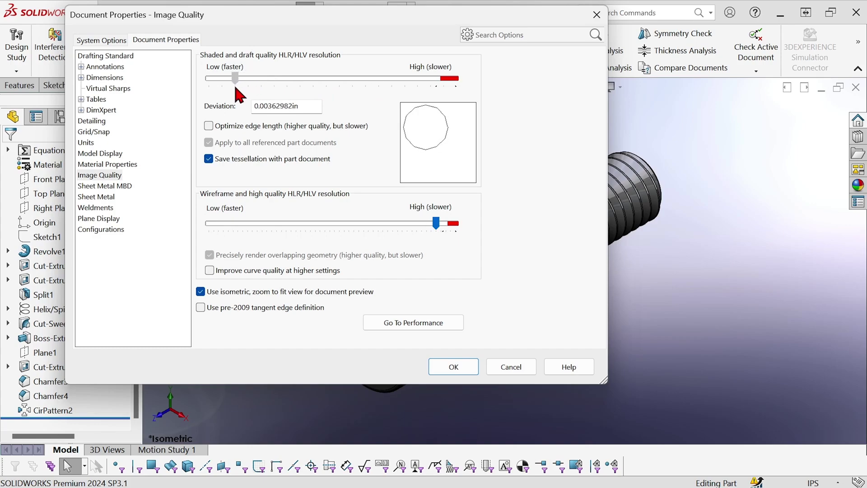
{"action": "left_click", "coordinate": [453, 367]}
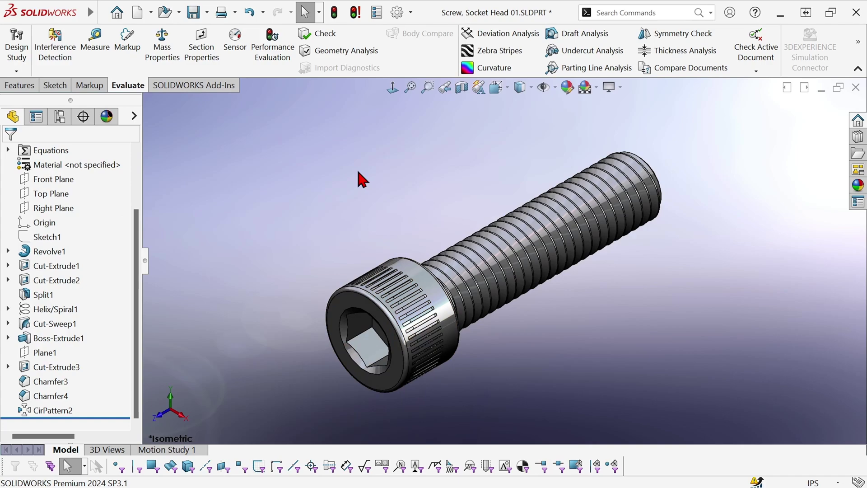
Step: Reopen Performance Evaluation to confirm 15790 triangles and move the earlier snip aside
{"action": "left_click", "coordinate": [272, 53]}
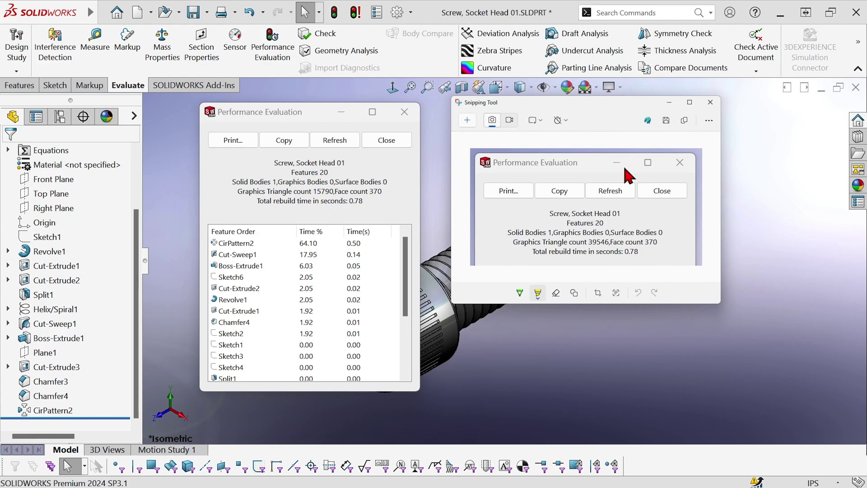
{"action": "left_click_drag", "start_coordinate": [597, 110], "coordinate": [866, 149]}
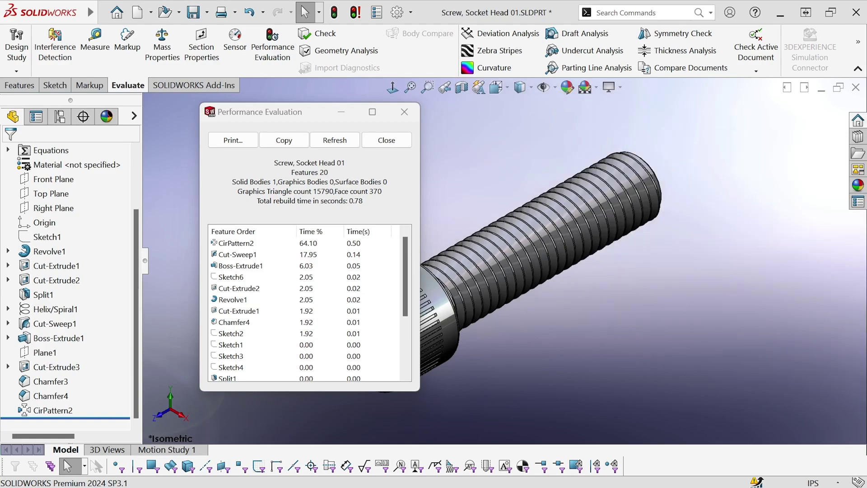
Step: Suppress the Helix/Spiral1 thread feature along with its thread cut
{"action": "left_click", "coordinate": [385, 141]}
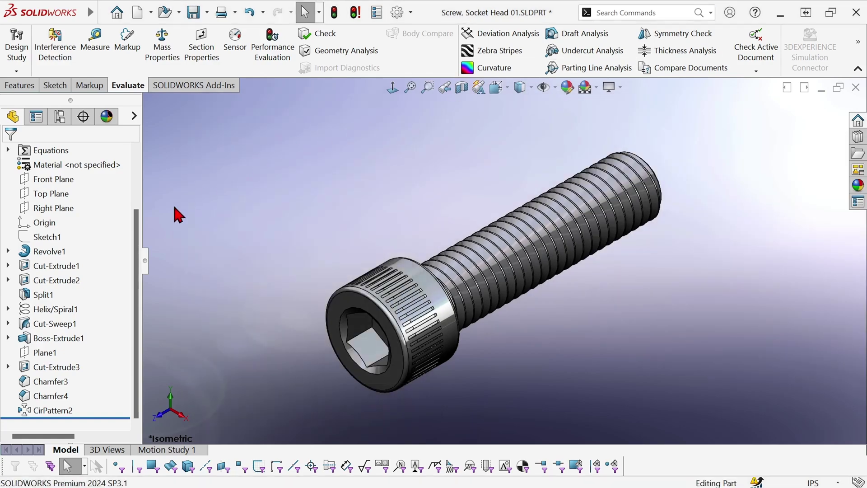
{"action": "left_click", "coordinate": [25, 315]}
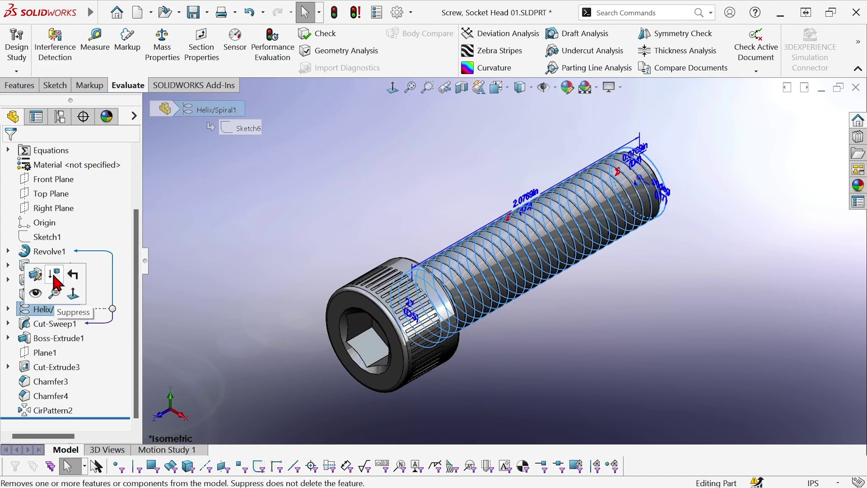
{"action": "left_click", "coordinate": [56, 282]}
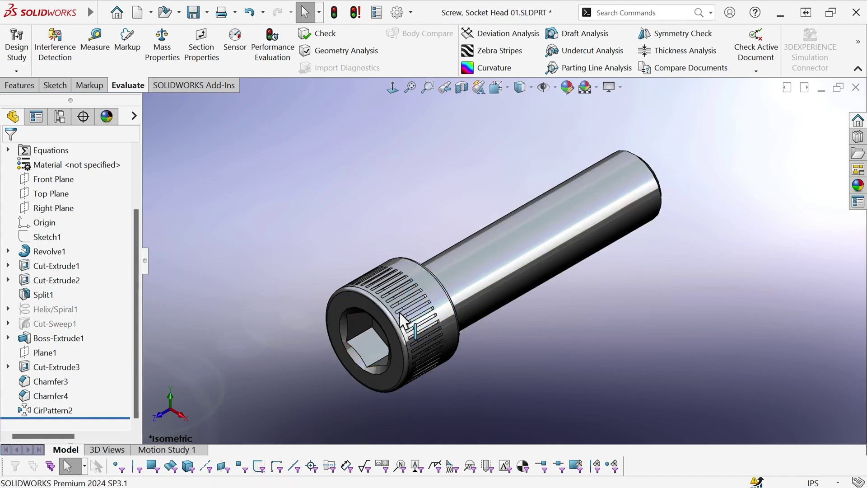
Step: Suppress Cut-Extrude3 with Chamfer3, Chamfer4 and CirPattern2 to remove the knurled grooves
{"action": "scroll", "coordinate": [427, 294], "scroll_direction": "down", "scroll_amount": 5}
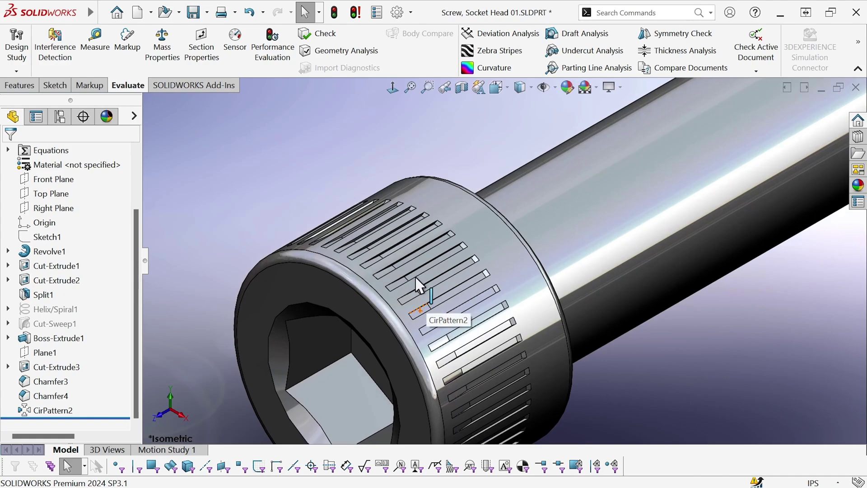
{"action": "left_click", "coordinate": [26, 371]}
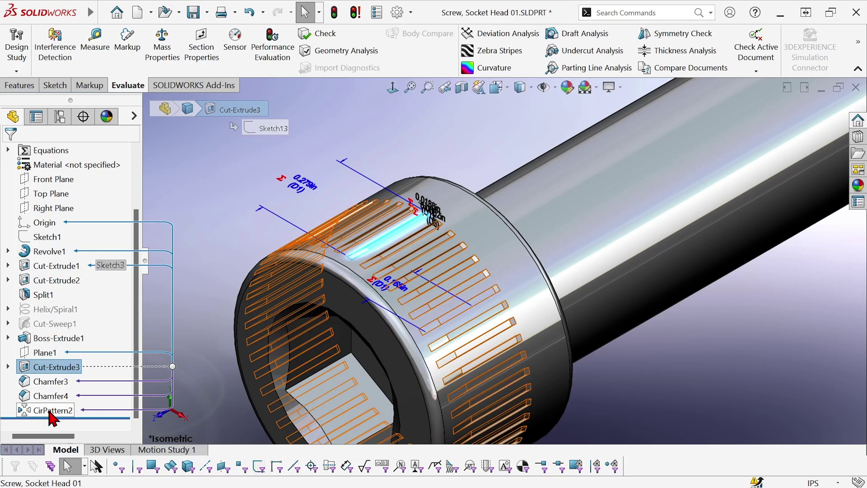
{"action": "left_click", "coordinate": [27, 373]}
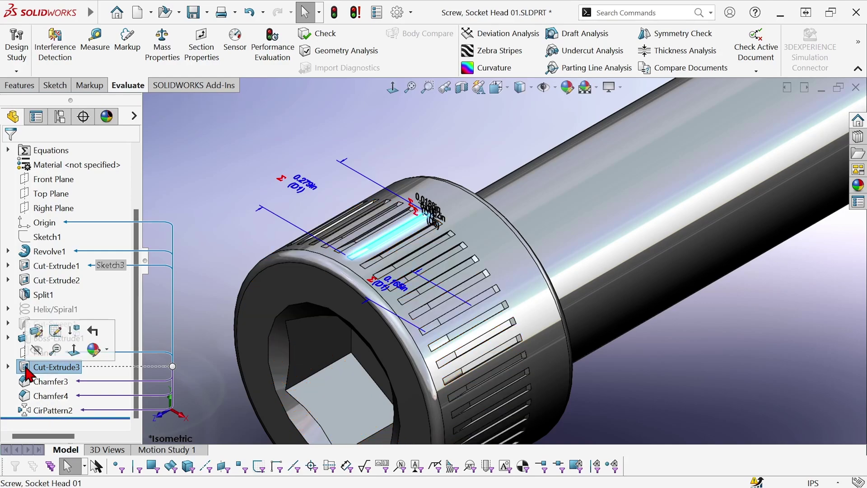
{"action": "left_click", "coordinate": [74, 335]}
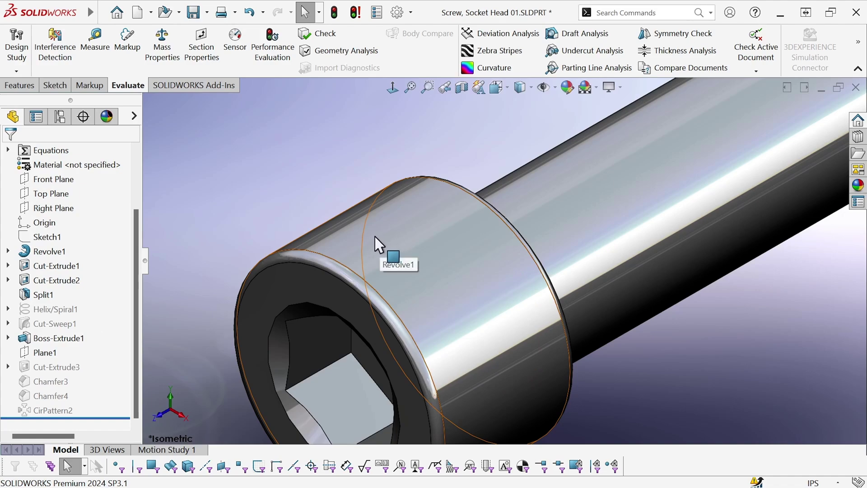
Step: Suppress the Cut-Extrude2 feature in the screw head
{"action": "scroll", "coordinate": [374, 237], "scroll_direction": "up", "scroll_amount": 5}
{"action": "middle_click_drag", "start_coordinate": [421, 302], "coordinate": [495, 209]}
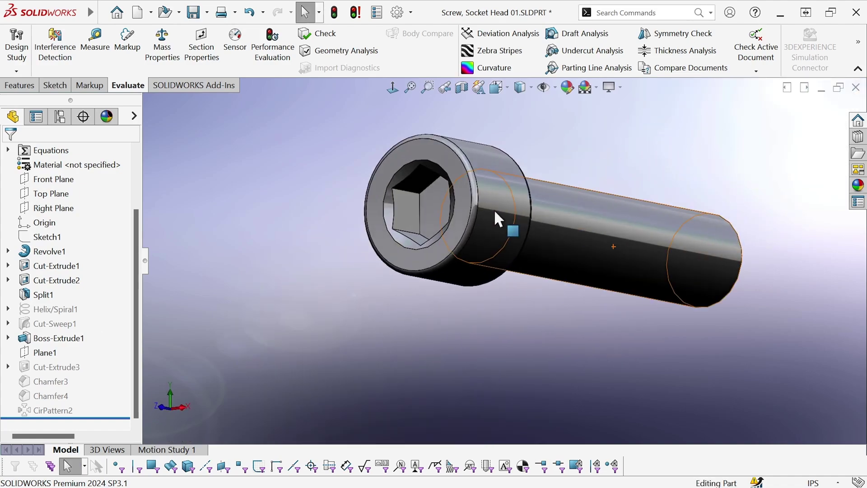
{"action": "scroll", "coordinate": [415, 190], "scroll_direction": "down", "scroll_amount": 6}
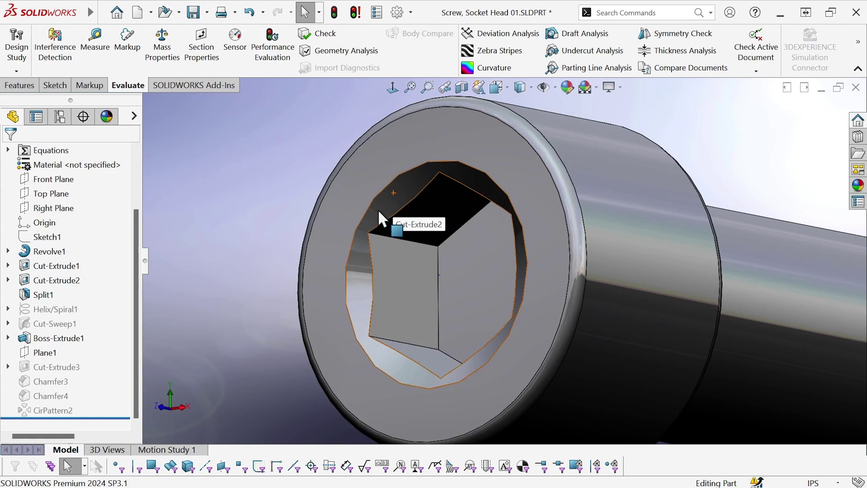
{"action": "left_click", "coordinate": [379, 212]}
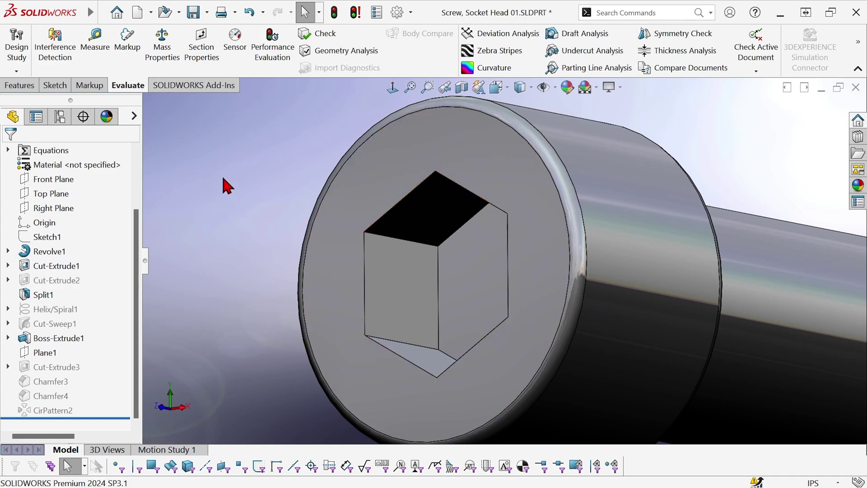
{"action": "key", "text": "shift+z"}
Step: Orbit and zoom around the screw to review the hex socket head and plain shank
{"action": "middle_click_drag", "start_coordinate": [585, 171], "coordinate": [516, 215]}
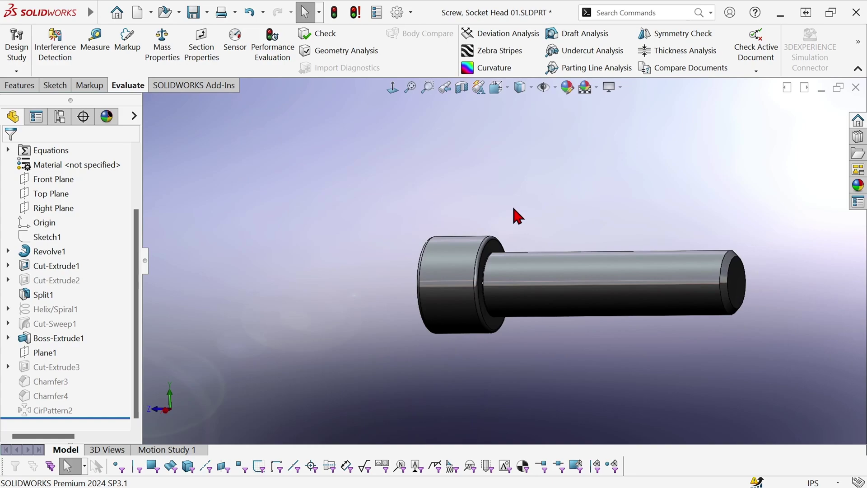
{"action": "scroll", "coordinate": [484, 281], "scroll_direction": "down", "scroll_amount": 5}
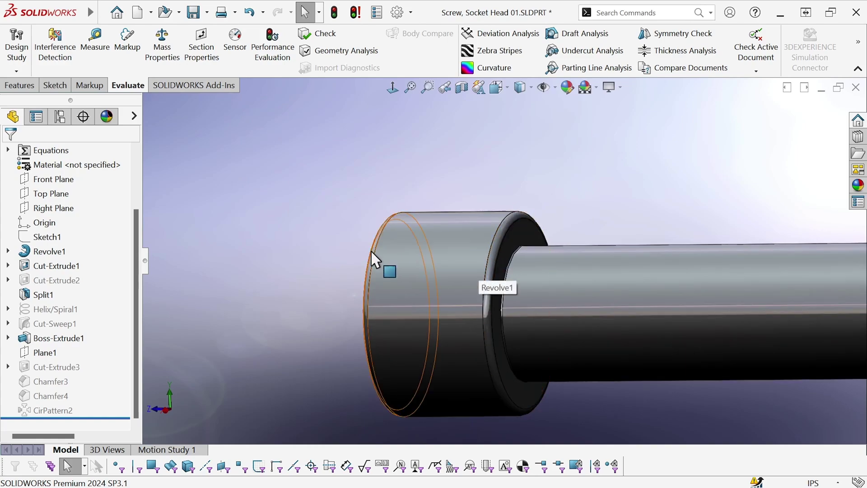
{"action": "scroll", "coordinate": [603, 244], "scroll_direction": "up", "scroll_amount": 5}
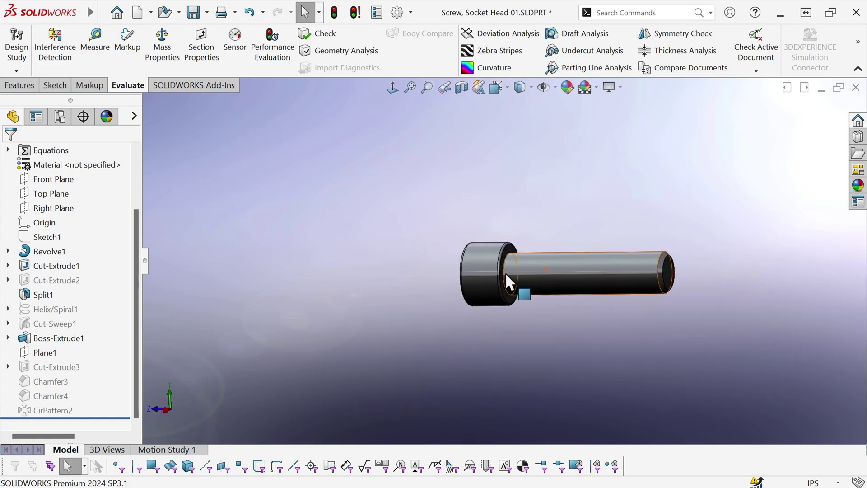
{"action": "scroll", "coordinate": [505, 273], "scroll_direction": "down", "scroll_amount": 3}
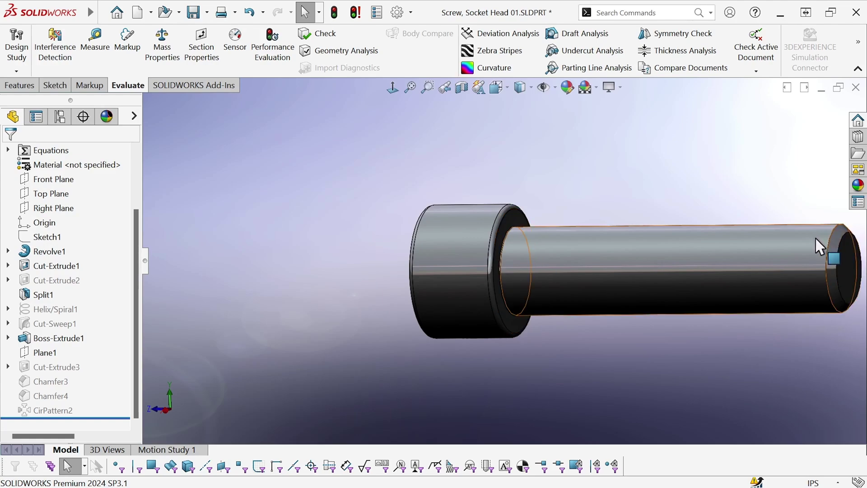
{"action": "scroll", "coordinate": [641, 244], "scroll_direction": "up", "scroll_amount": 3}
{"action": "middle_click_drag", "start_coordinate": [593, 218], "coordinate": [613, 210]}
{"action": "scroll", "coordinate": [705, 232], "scroll_direction": "down", "scroll_amount": 3}
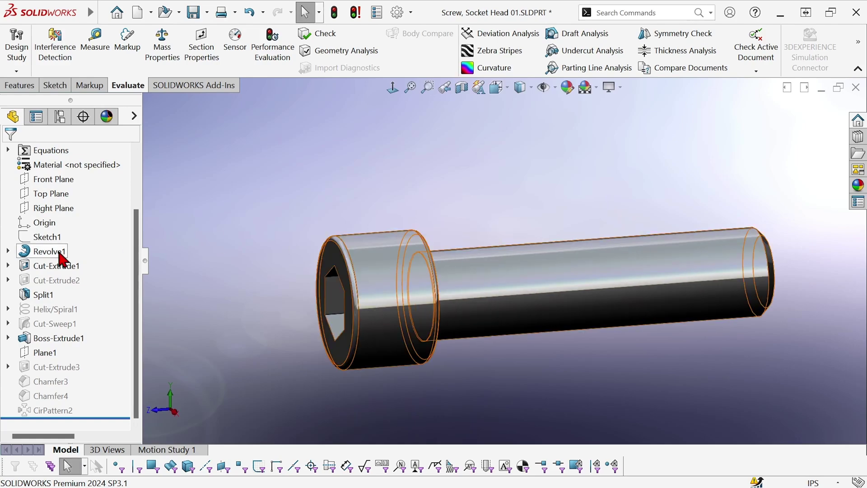
{"action": "mouse_move", "coordinate": [54, 252]}
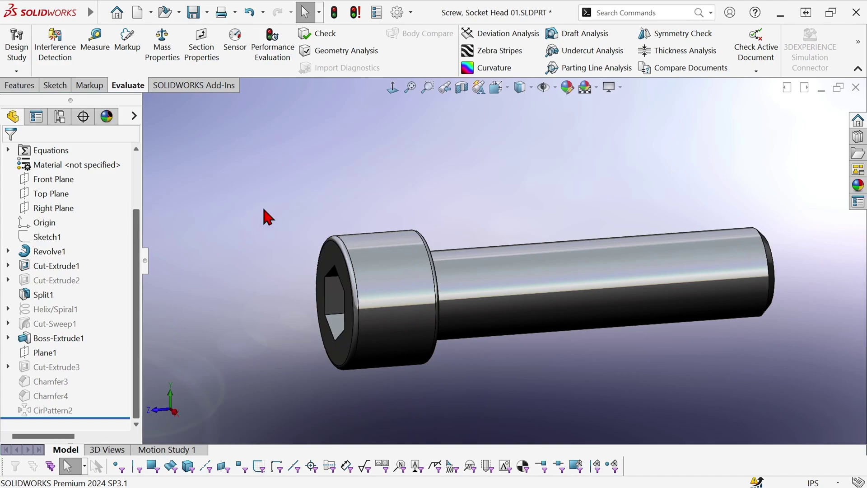
Step: Delete and patch the head rim, under-head ring and shank-end chamfer faces as DeleteFace1
{"action": "key", "text": "s"}
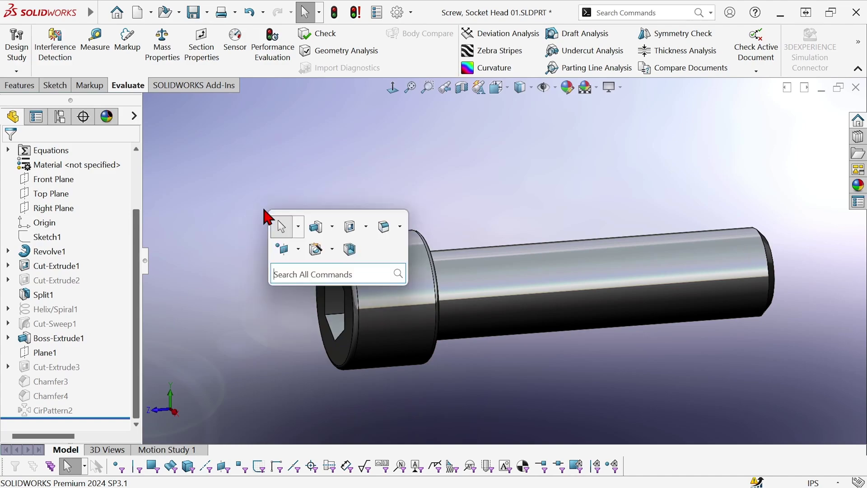
{"action": "type", "text": "del"}
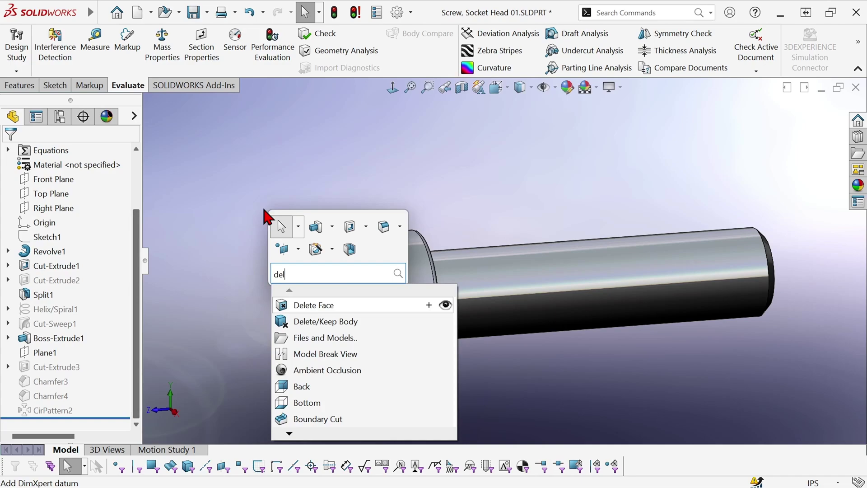
{"action": "left_click", "coordinate": [308, 307]}
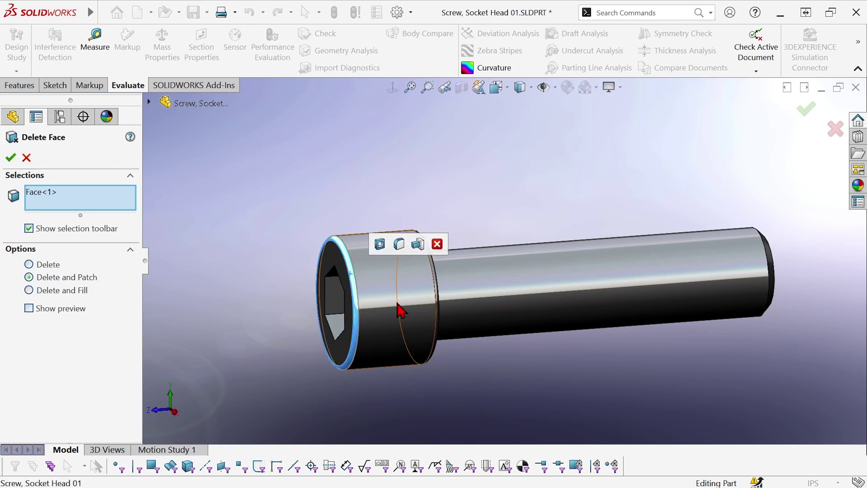
{"action": "left_click", "coordinate": [405, 285]}
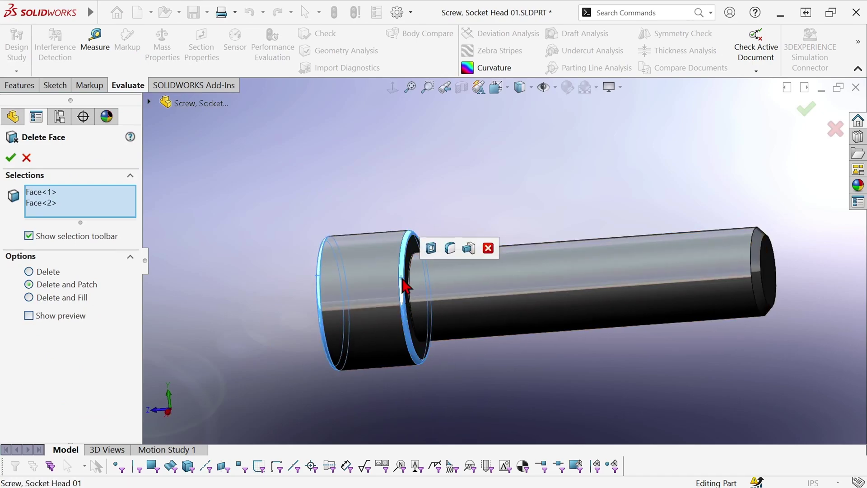
{"action": "left_click", "coordinate": [767, 251]}
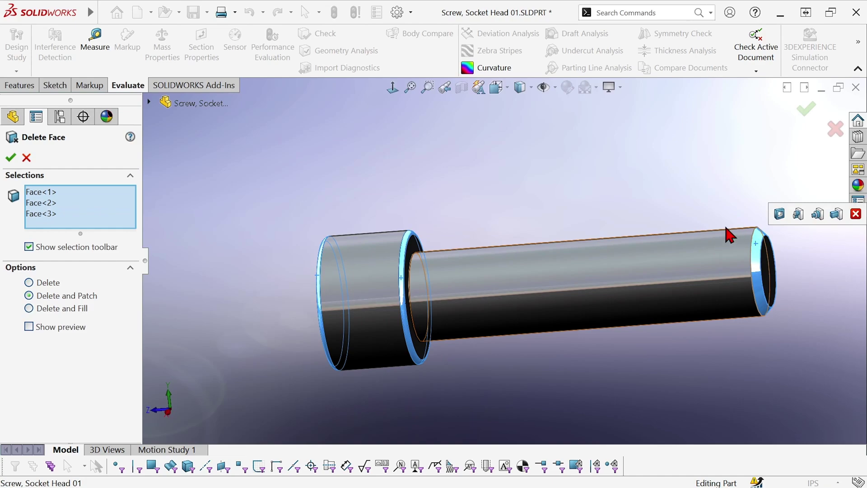
{"action": "right_click", "coordinate": [567, 183]}
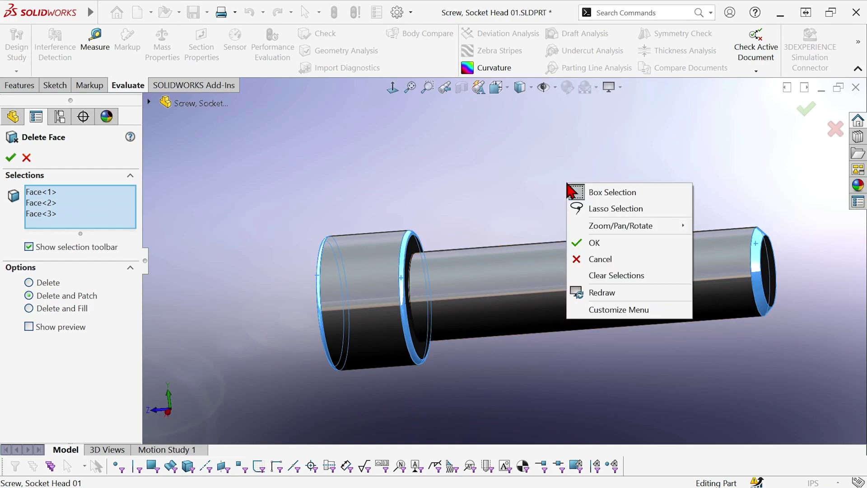
{"action": "left_click", "coordinate": [594, 244]}
{"action": "middle_click_drag", "start_coordinate": [484, 198], "coordinate": [547, 161]}
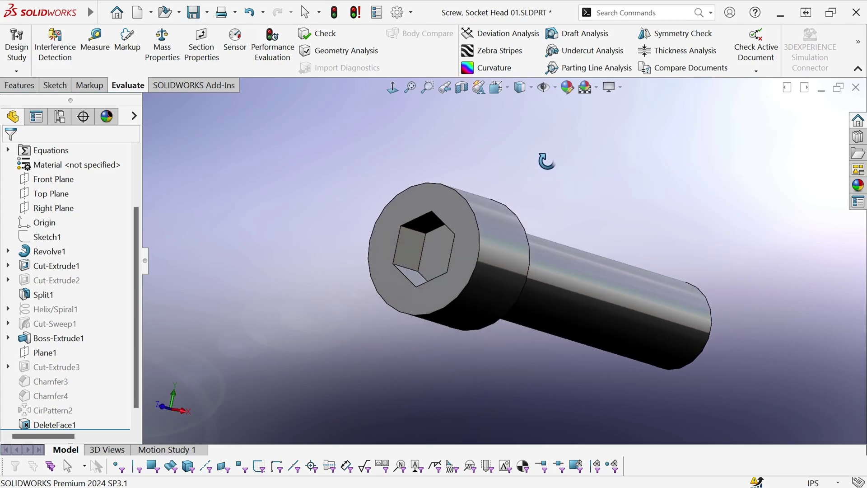
Step: Fit the screw in view and show its Performance Evaluation (232 triangles, 13 faces) beside the 39546-triangle snip
{"action": "key", "text": "Escape"}
{"action": "scroll", "coordinate": [43, 271], "scroll_direction": "up", "scroll_amount": 3}
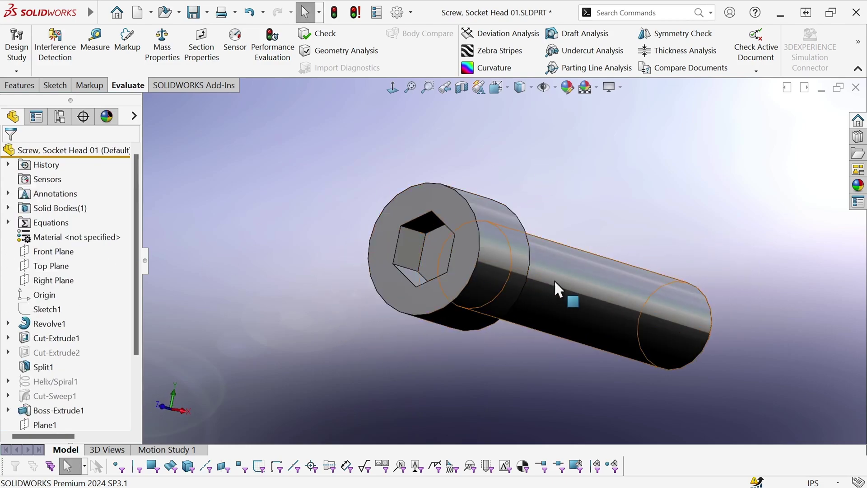
{"action": "key", "text": "f"}
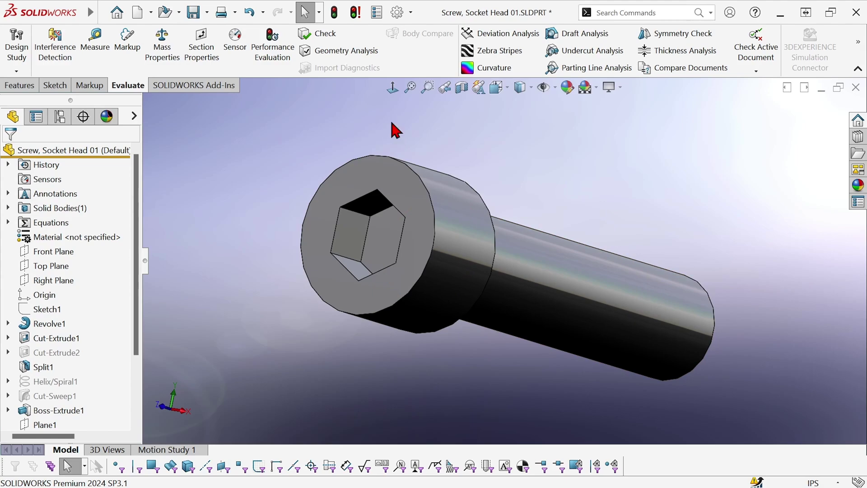
{"action": "left_click", "coordinate": [275, 57]}
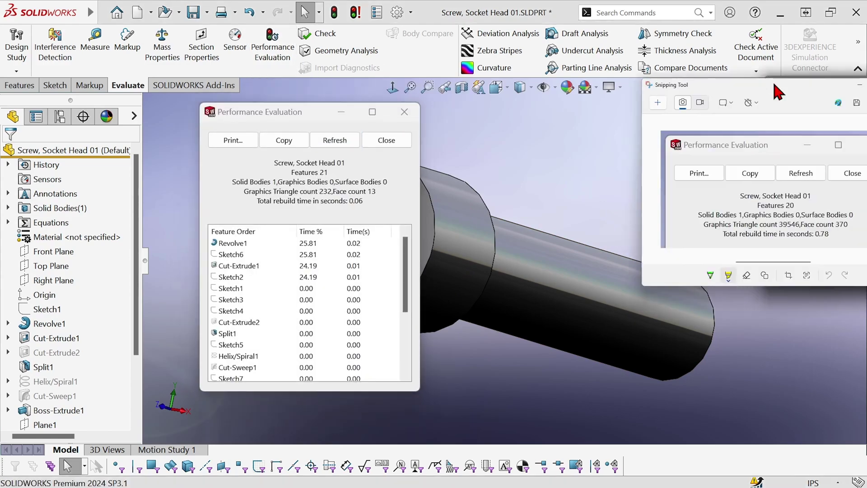
{"action": "left_click_drag", "start_coordinate": [774, 93], "coordinate": [575, 114]}
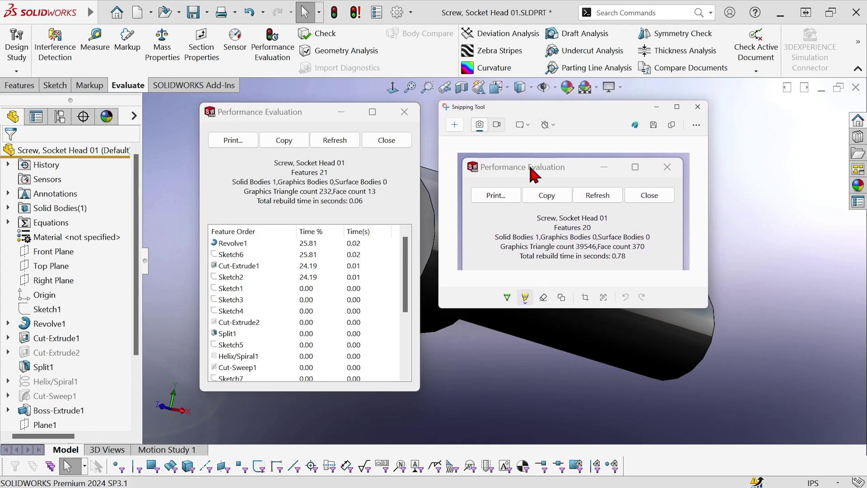